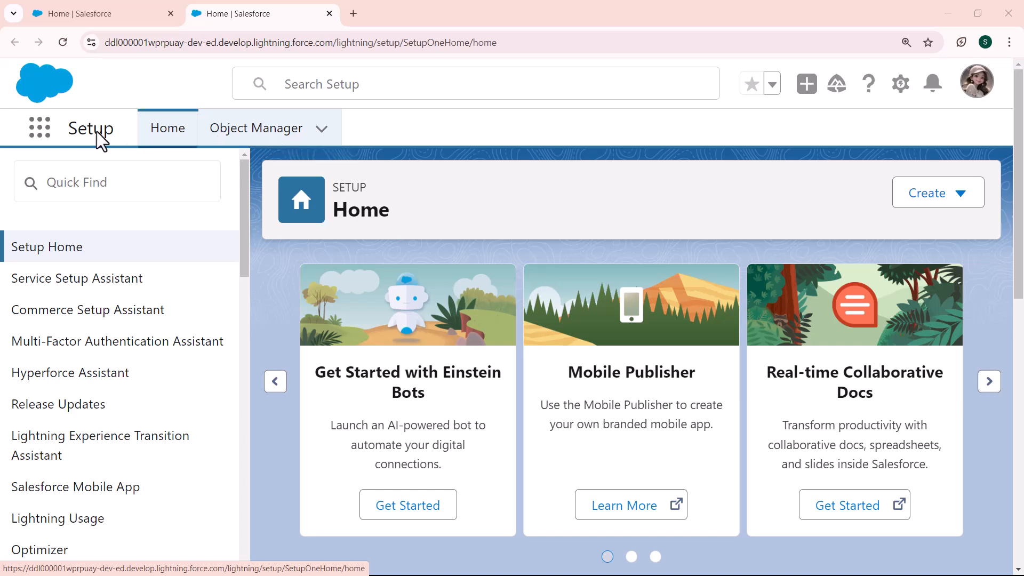
- Go to the Accounts tab through the App Launcher's View All list of items
click(39, 130)
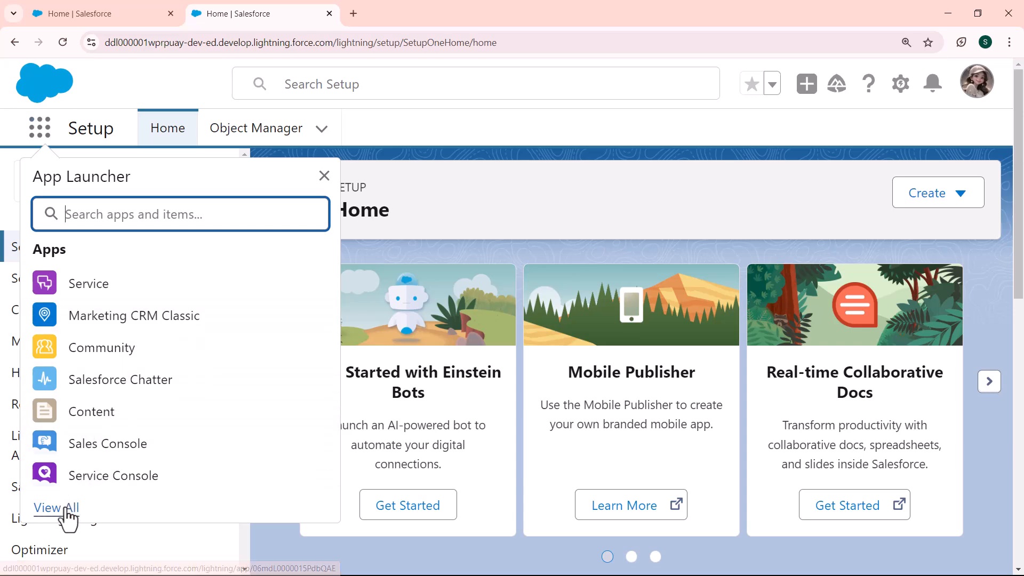
click(56, 508)
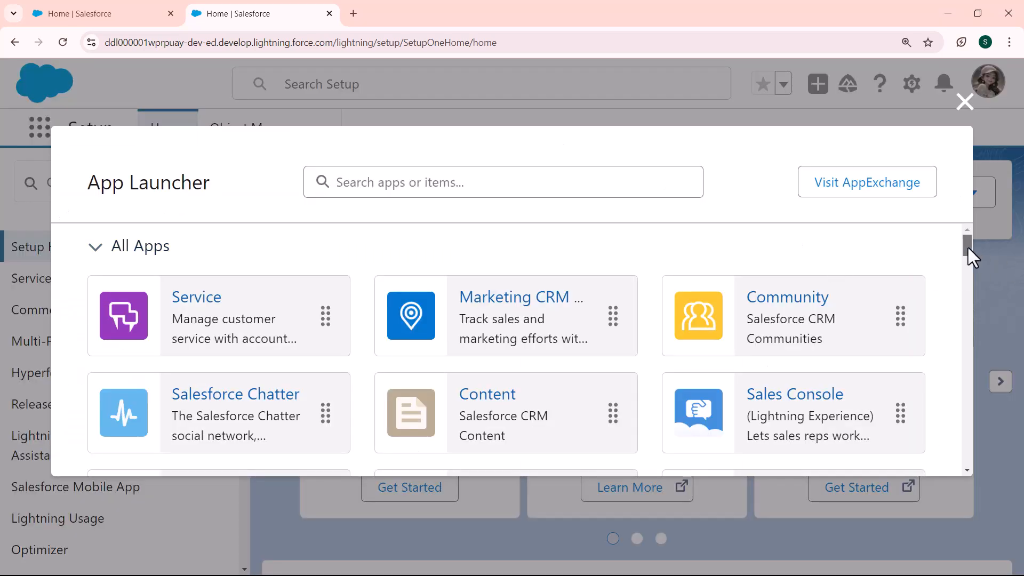
drag(967, 246, 965, 301)
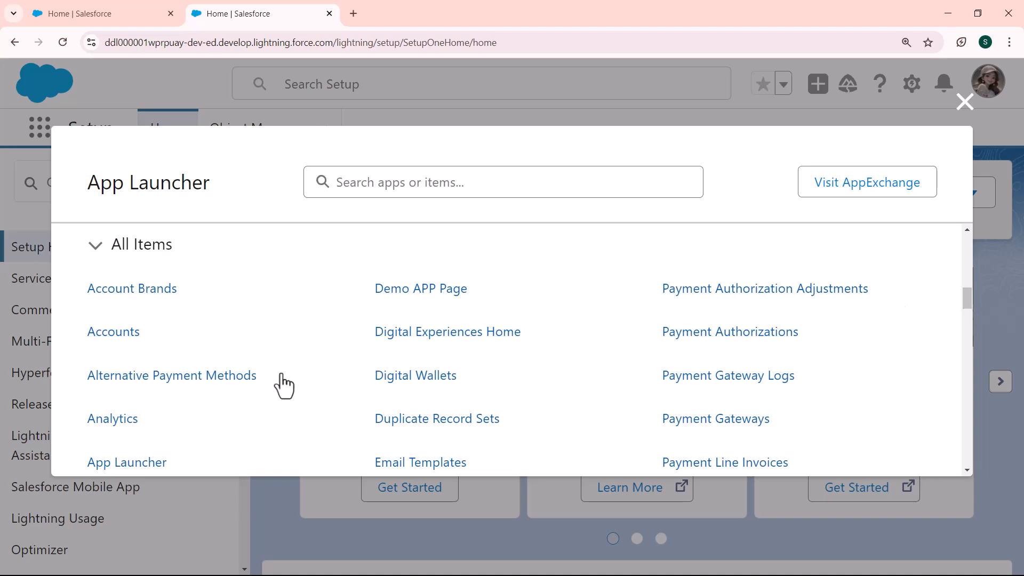
click(114, 332)
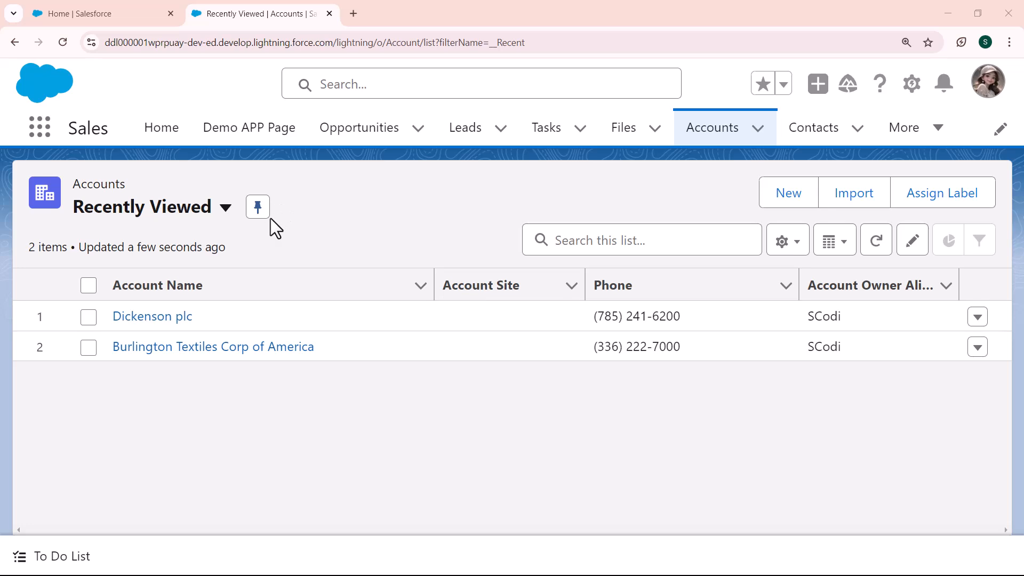
- Open the Dickenson plc account, try its Log a Call panel's Comments field, then close the panel
click(178, 317)
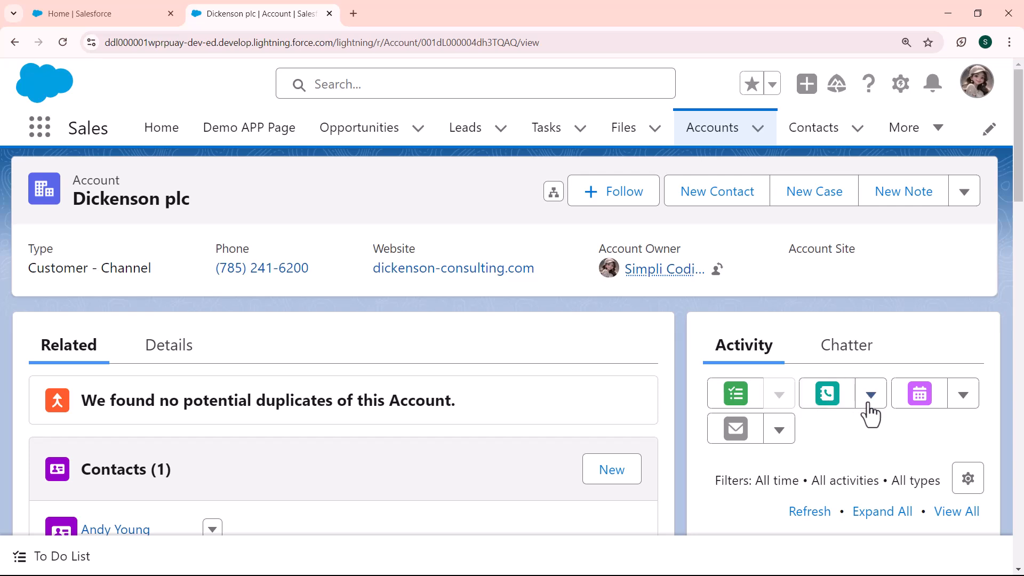
click(841, 404)
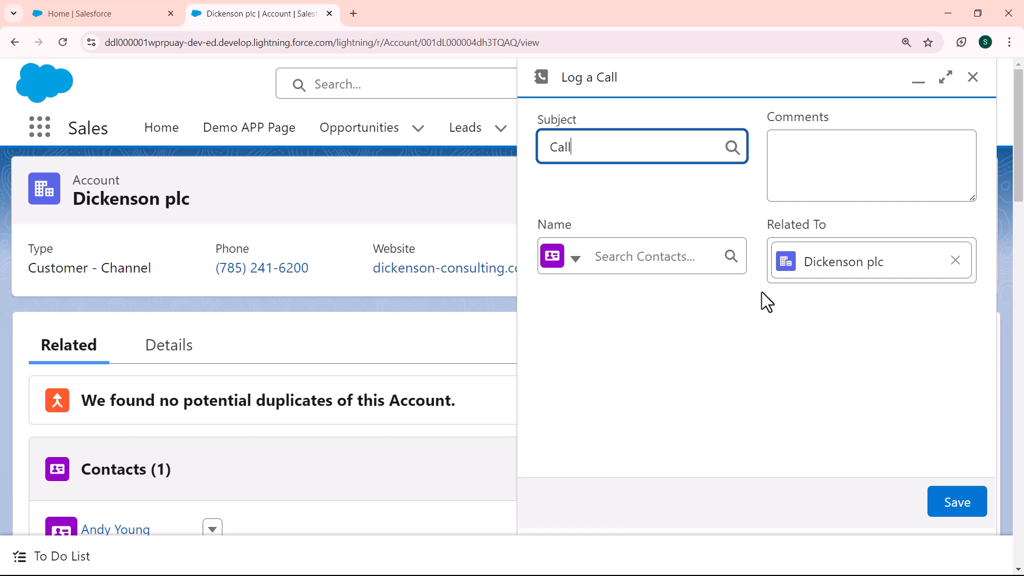
click(804, 155)
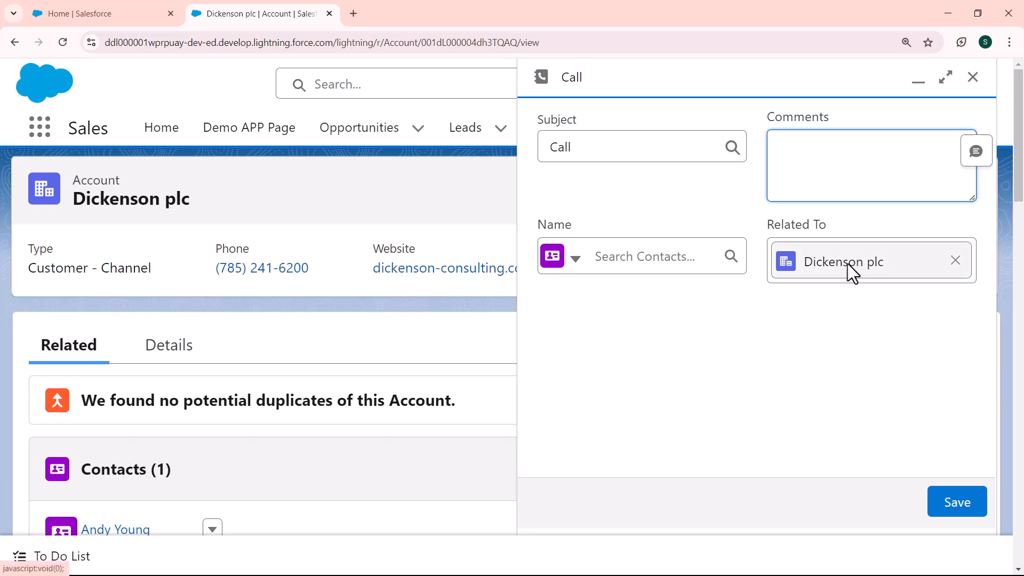
click(934, 537)
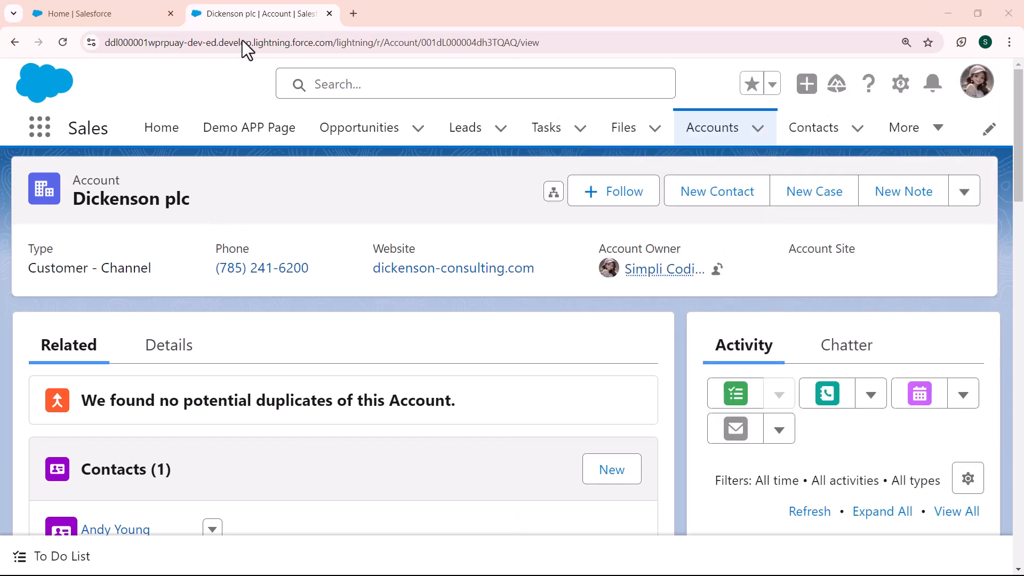
- Open Setup in a new browser tab and go to the Object Manager
click(910, 94)
click(835, 170)
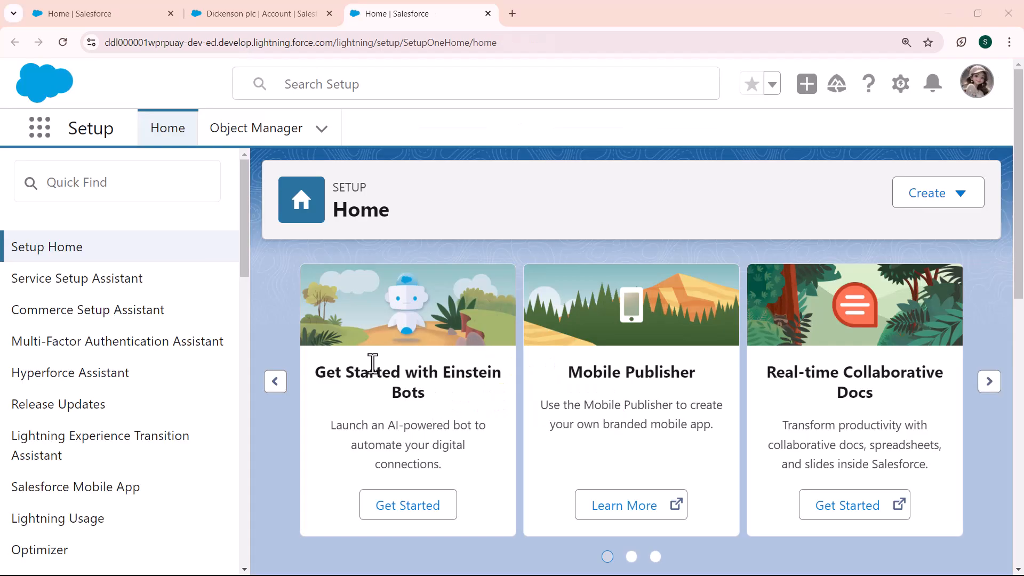
click(265, 137)
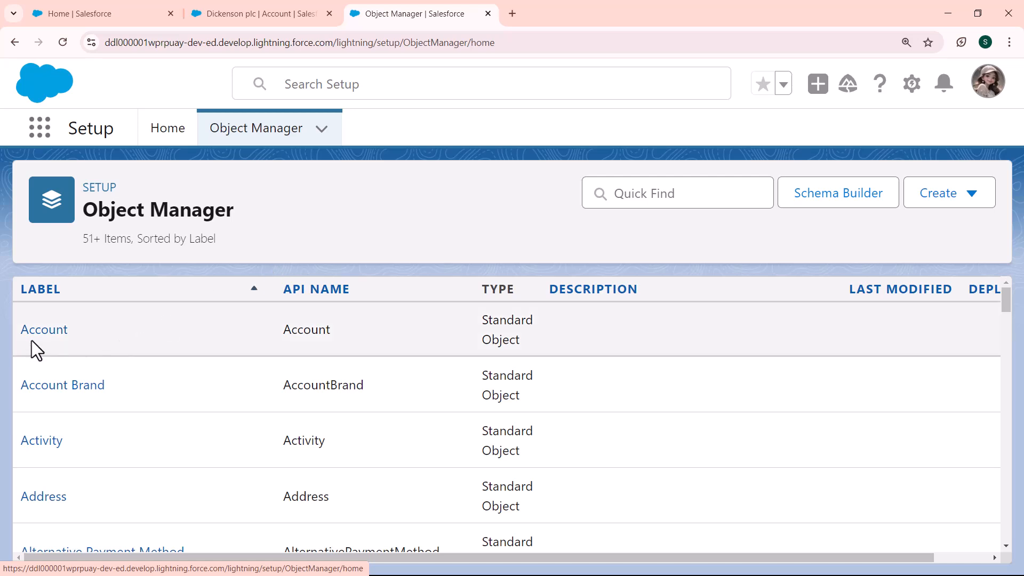
- Start a new action from the Account object's Buttons, Links, and Actions page
click(31, 337)
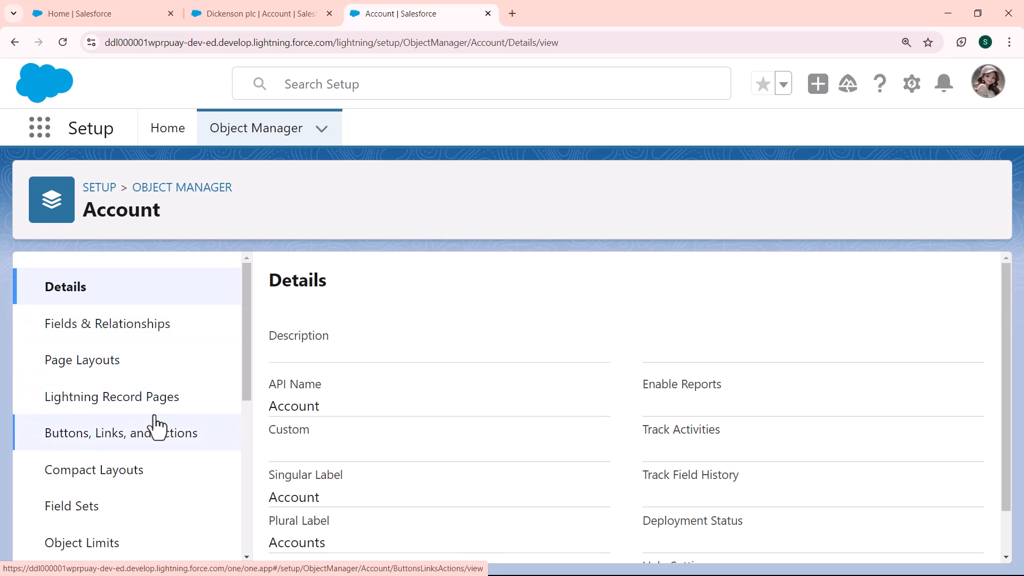
click(123, 448)
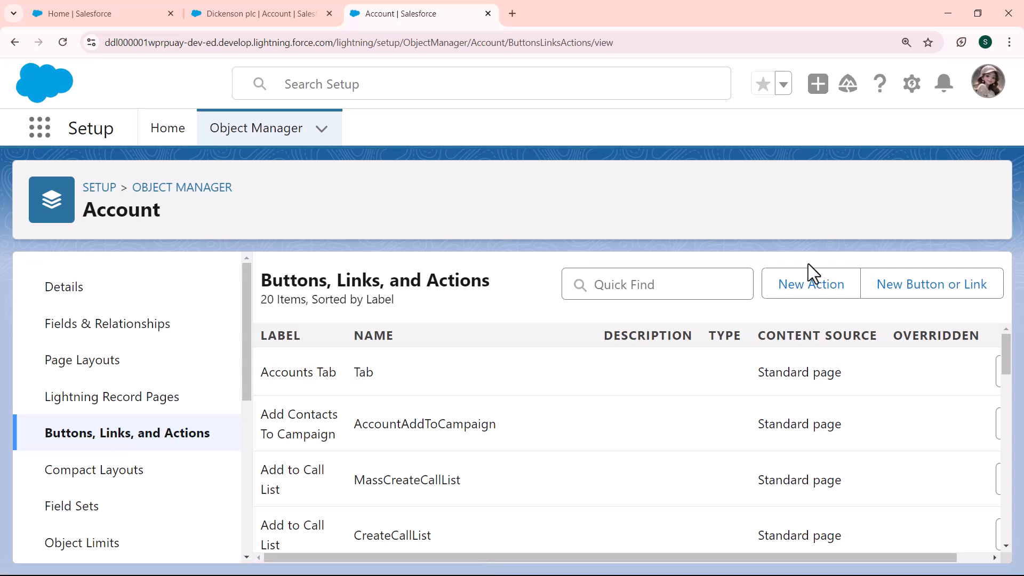
click(806, 284)
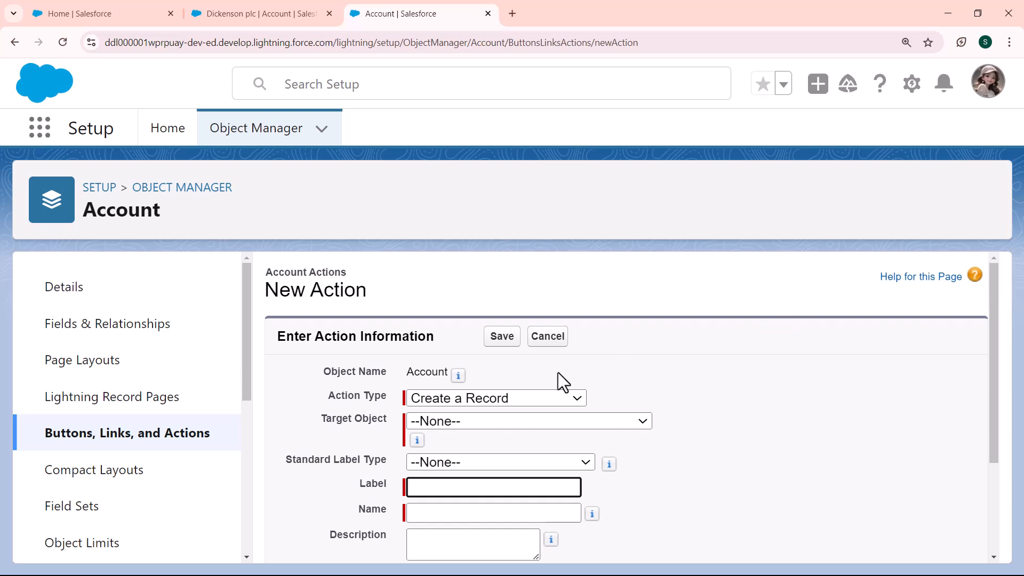
- Make the new action a Log a Call action labelled 'Log Account', named Log_Account
click(575, 398)
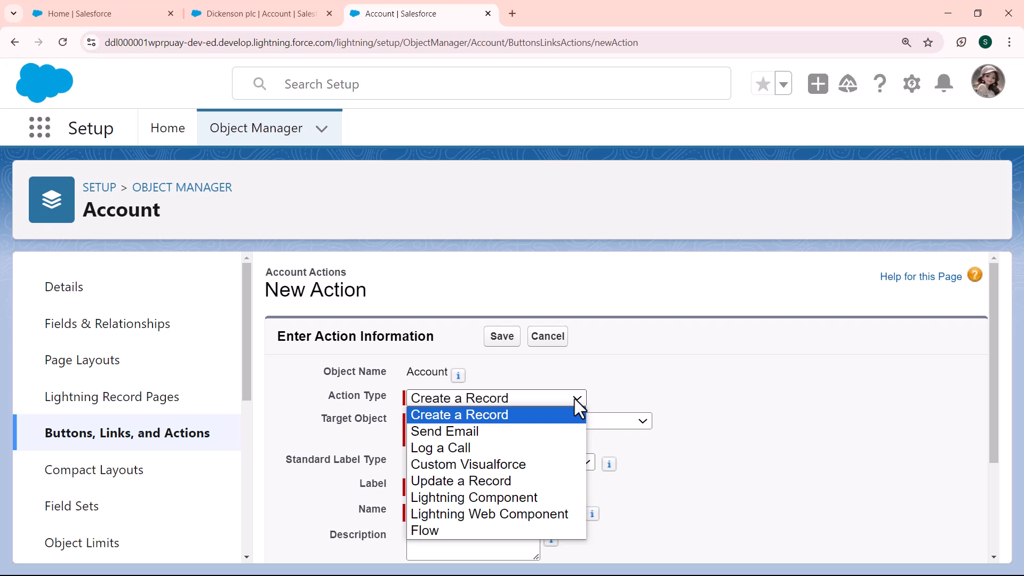
click(490, 448)
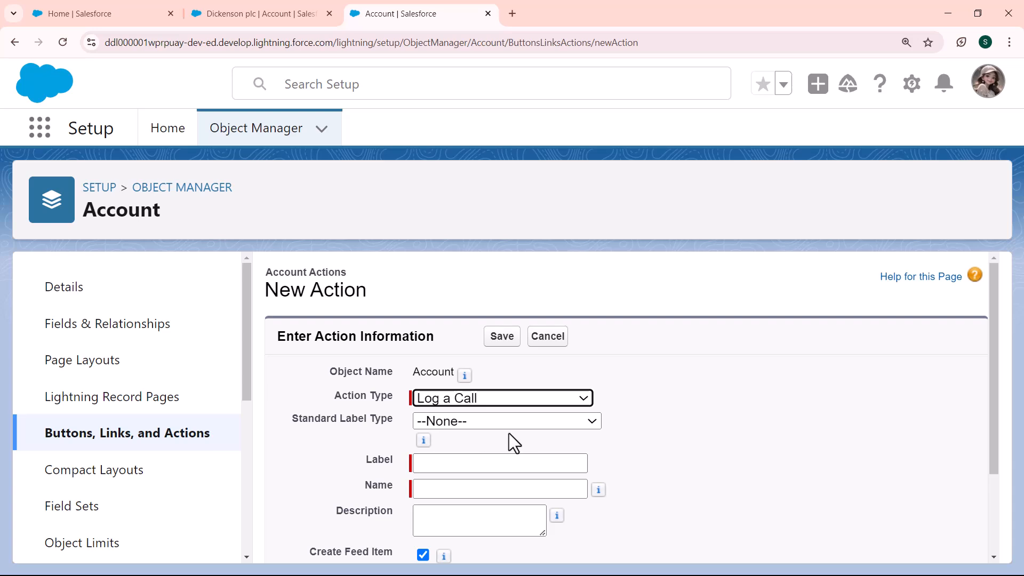
click(392, 257)
click(512, 464)
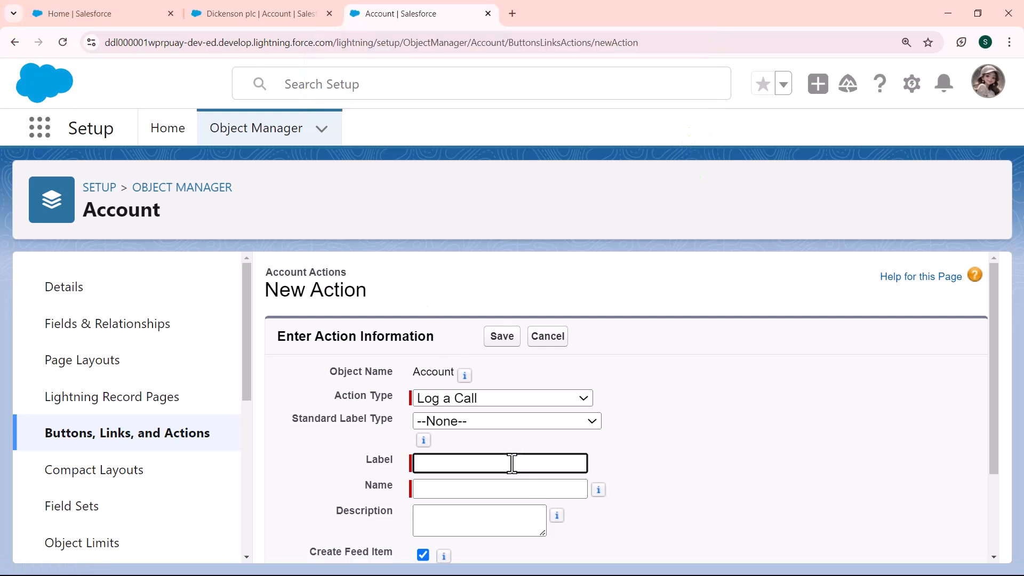
text(Log Account)
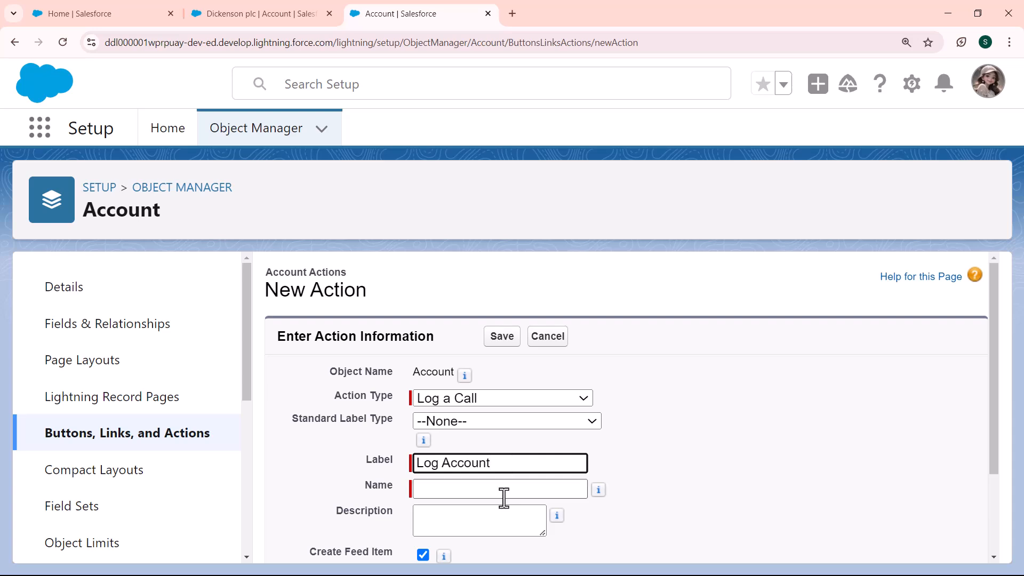
click(504, 495)
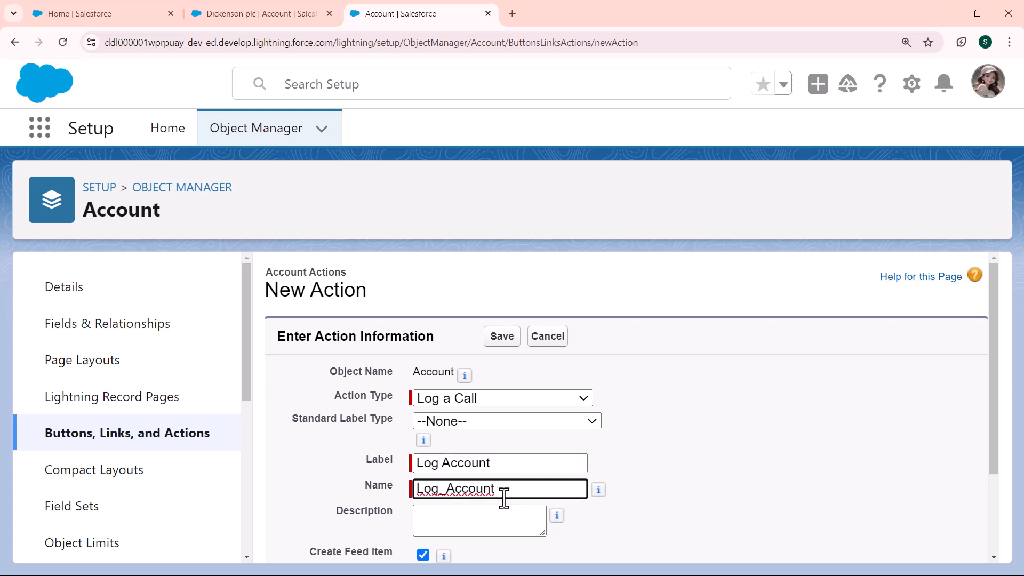
- Give it the description 'Action is used to log a account' and save the action
click(480, 532)
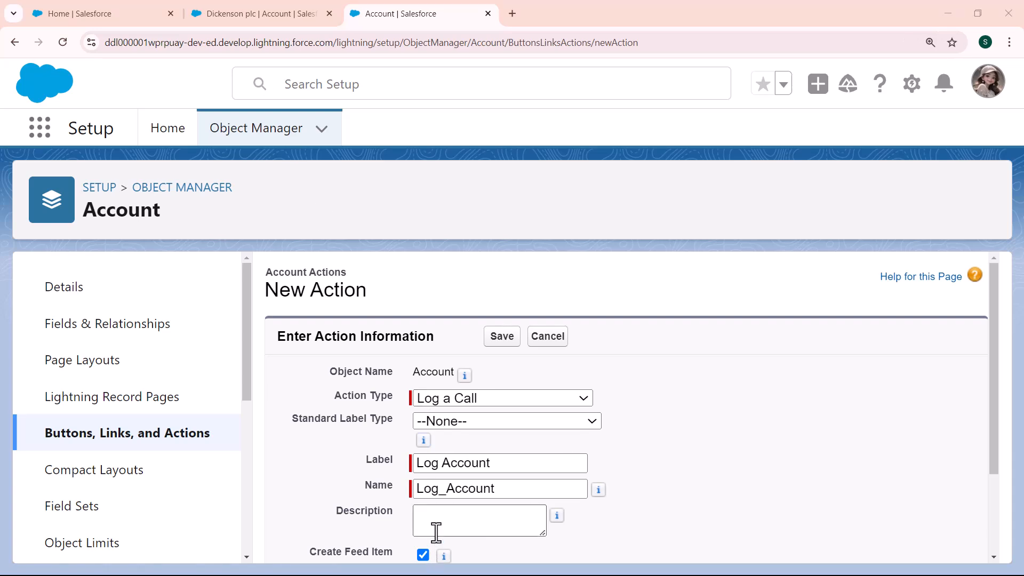
click(436, 528)
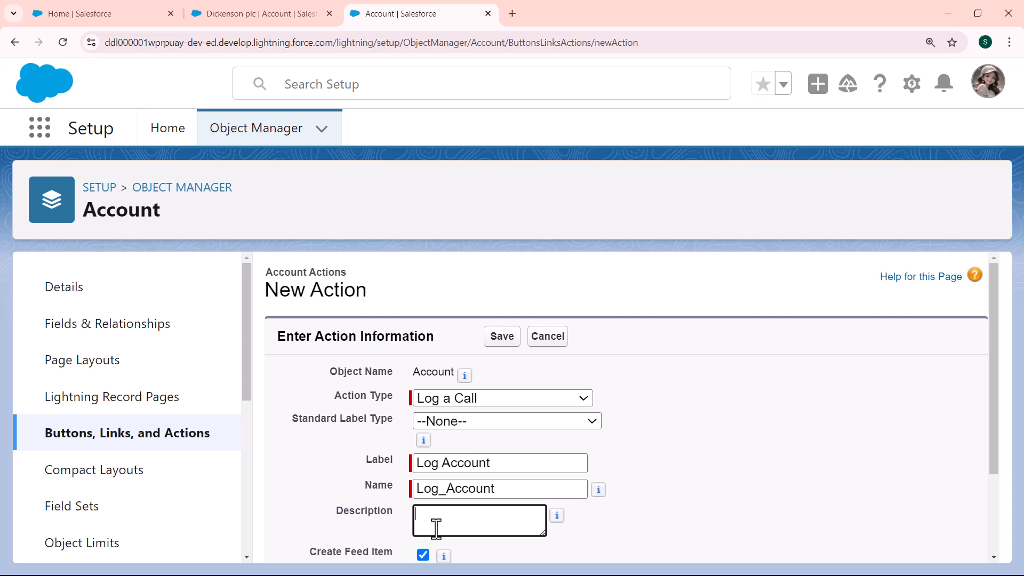
text(Action is used to log a account)
scroll(392, 352, down, 2)
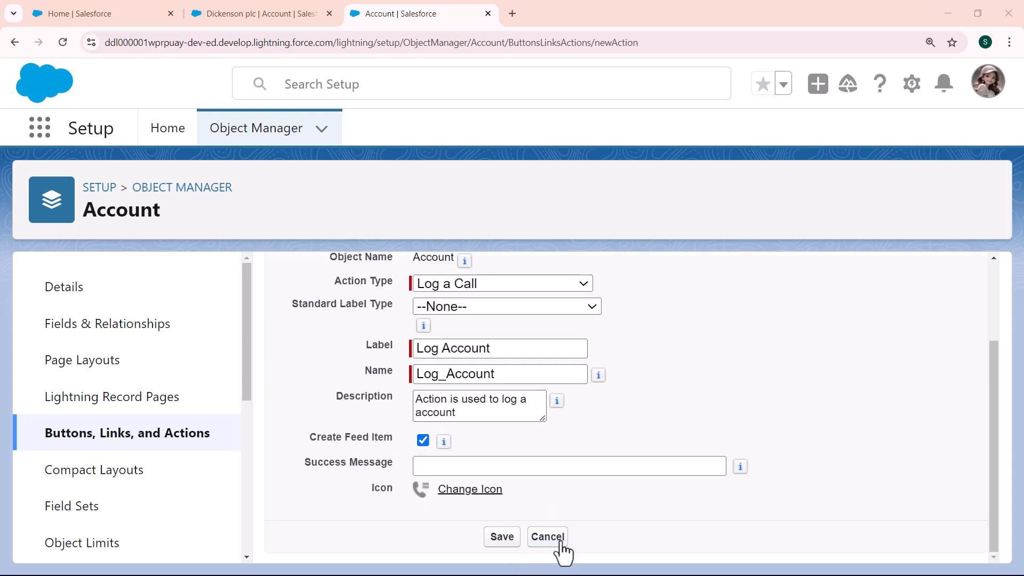
click(496, 538)
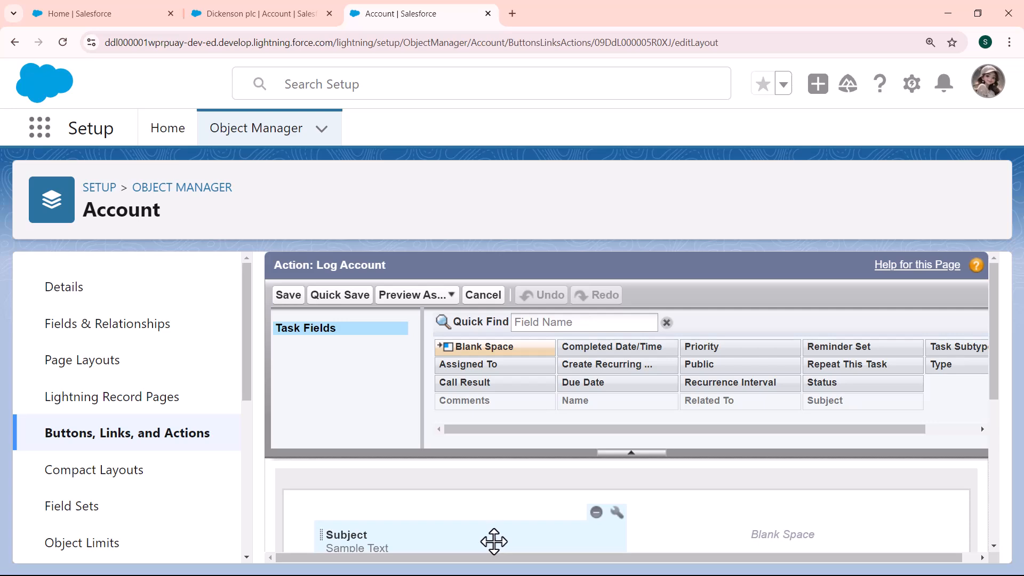
- Add Status to the Log Account layout, move Related To into the left column, and save
drag(993, 357, 995, 429)
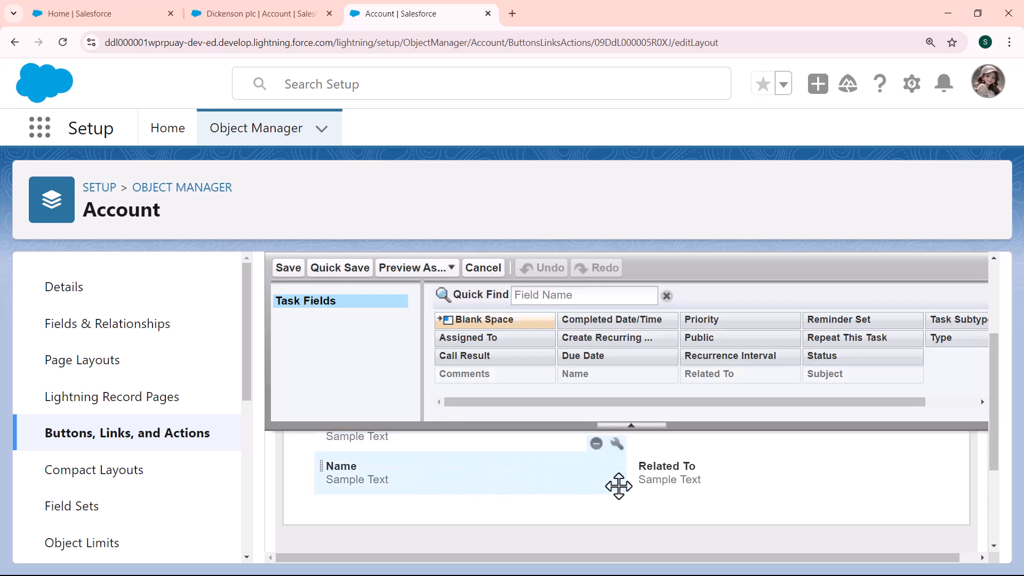
drag(997, 409, 996, 394)
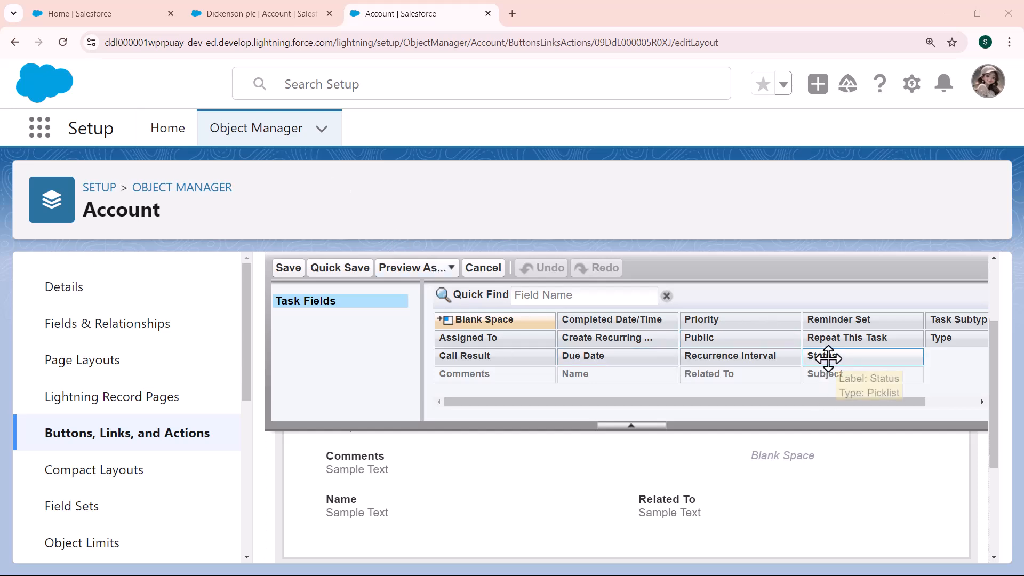
drag(828, 359, 617, 524)
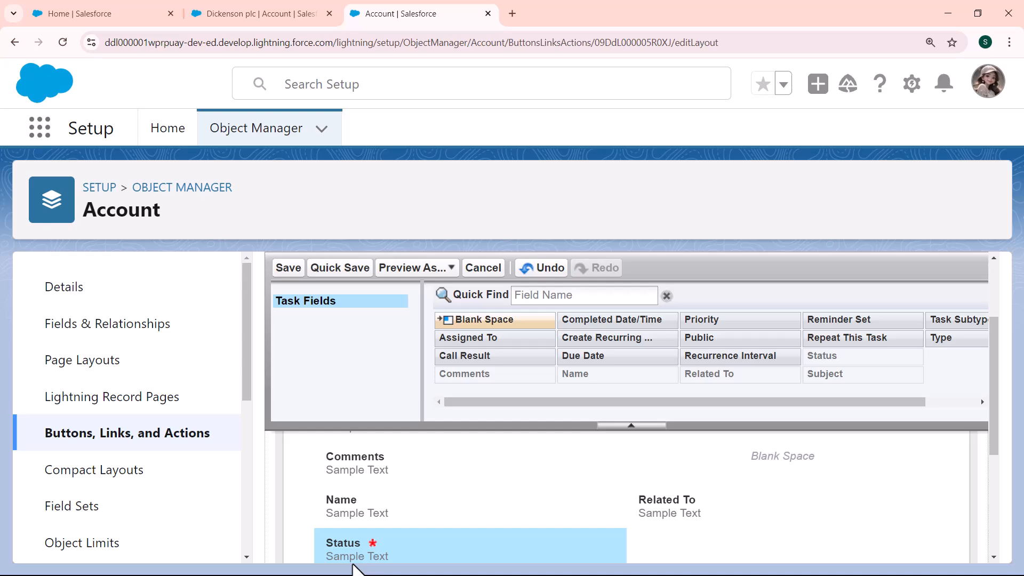
scroll(458, 537, up, 1)
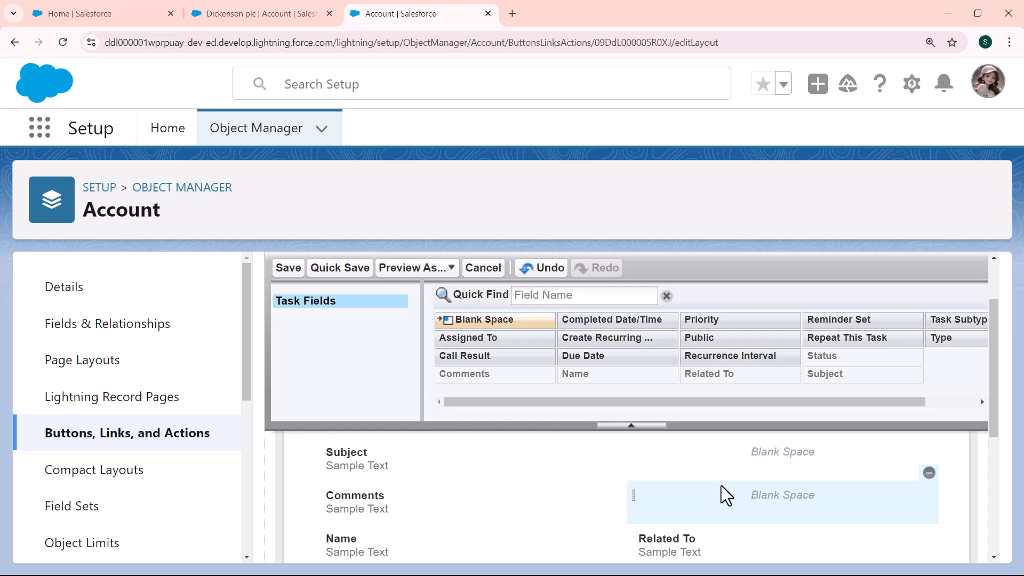
drag(681, 540, 364, 482)
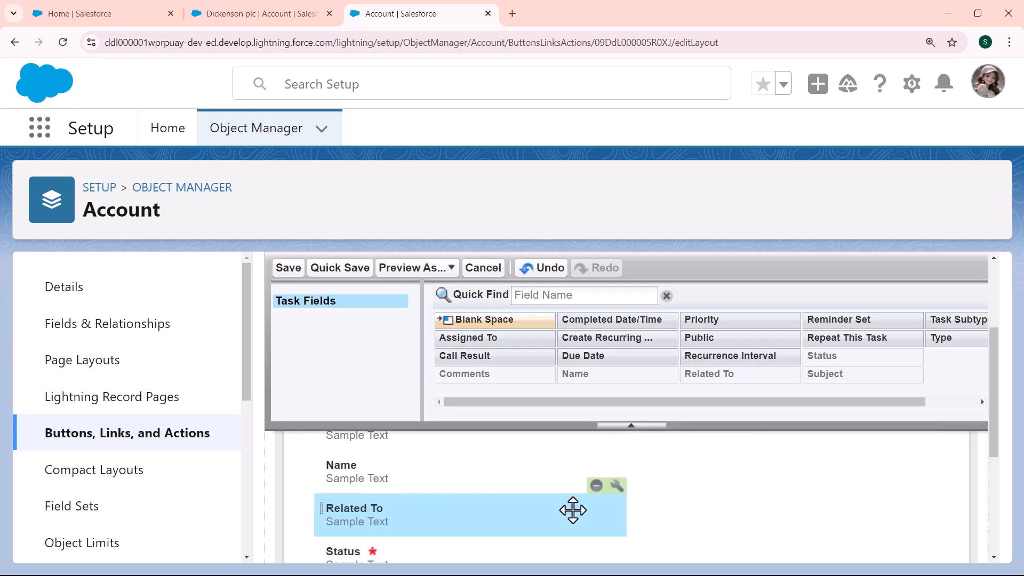
drag(992, 417, 993, 431)
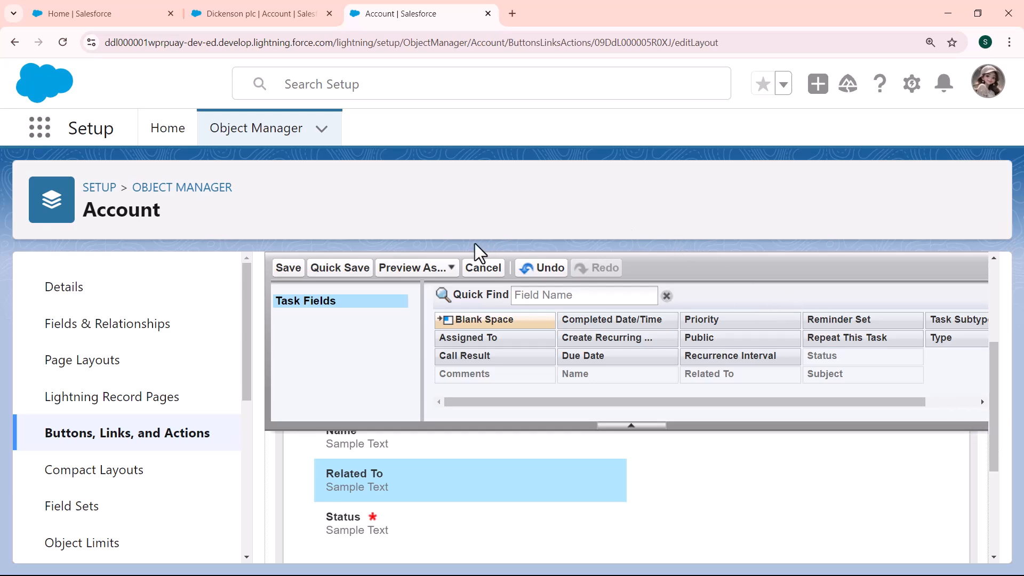
click(288, 268)
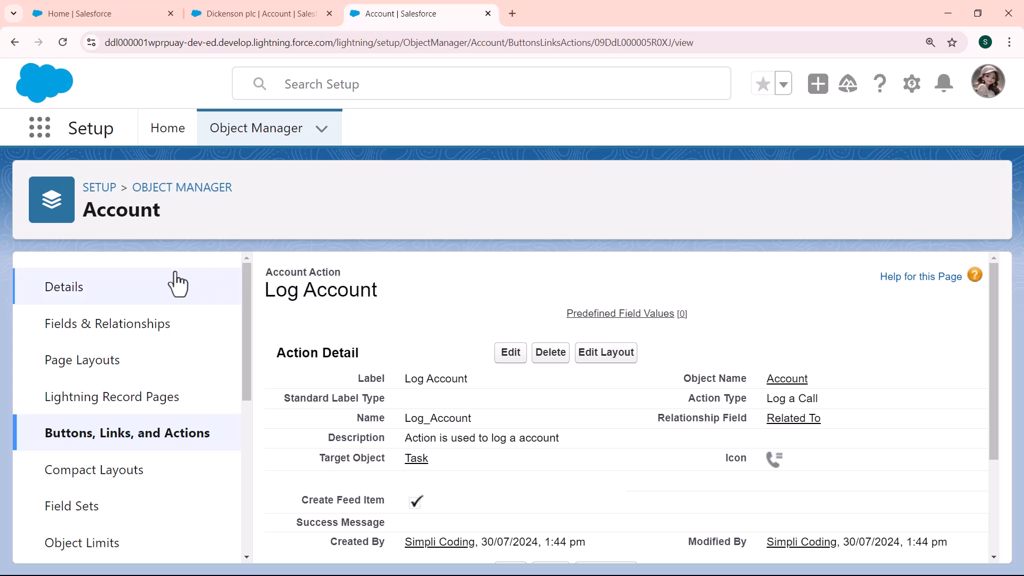
- Open Account Layout from the Account object's Page Layouts list
click(96, 362)
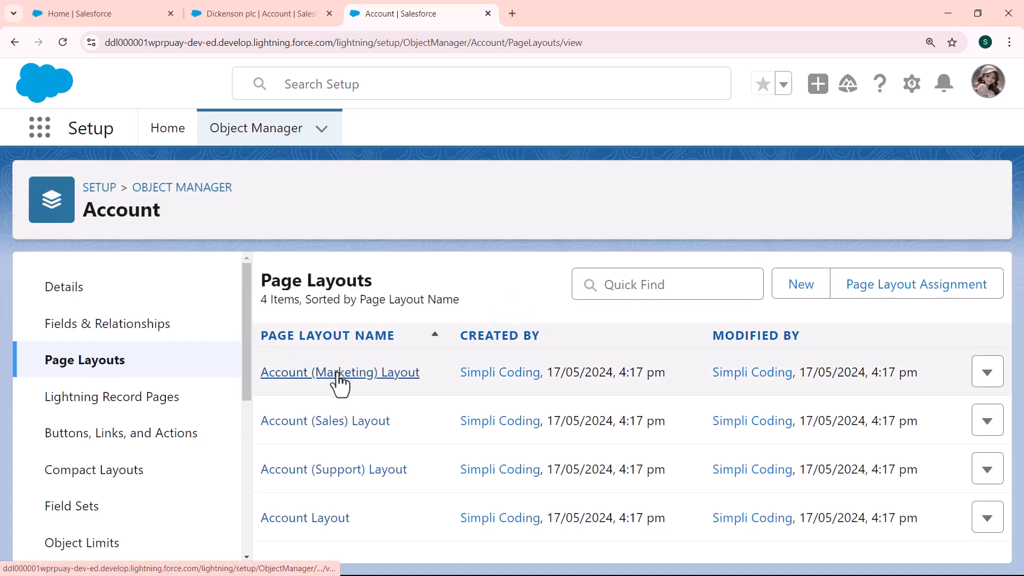
click(304, 517)
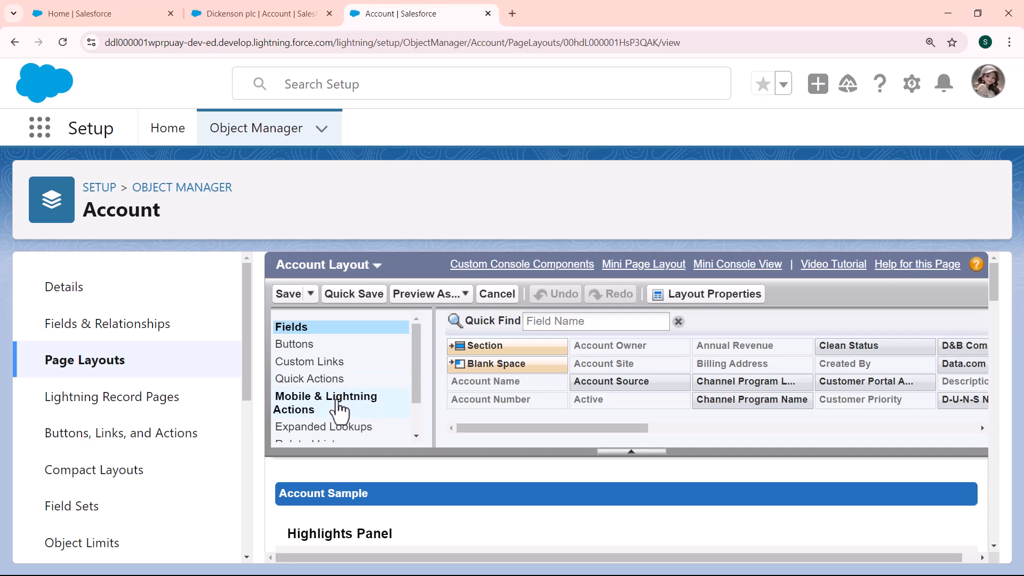
- Place Log Account in the Account Layout's Mobile and Lightning Experience Actions and save the layout
click(336, 403)
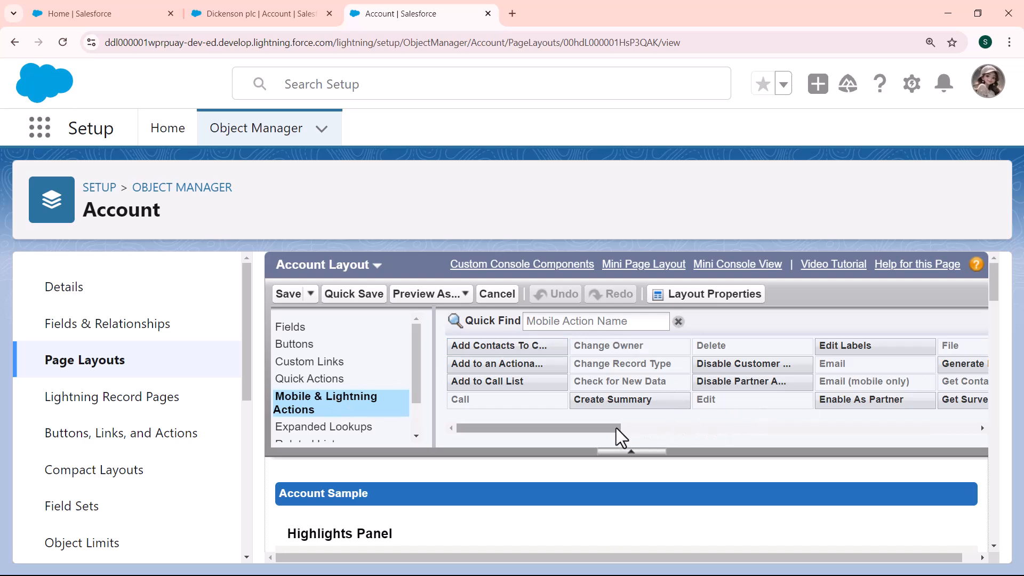
drag(615, 428, 738, 426)
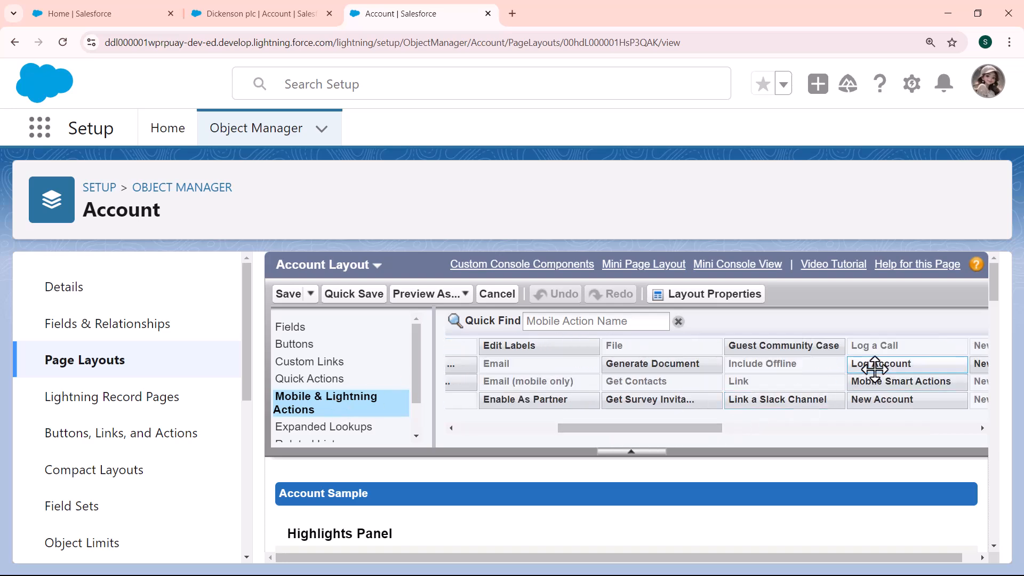
mouse_move(874, 368)
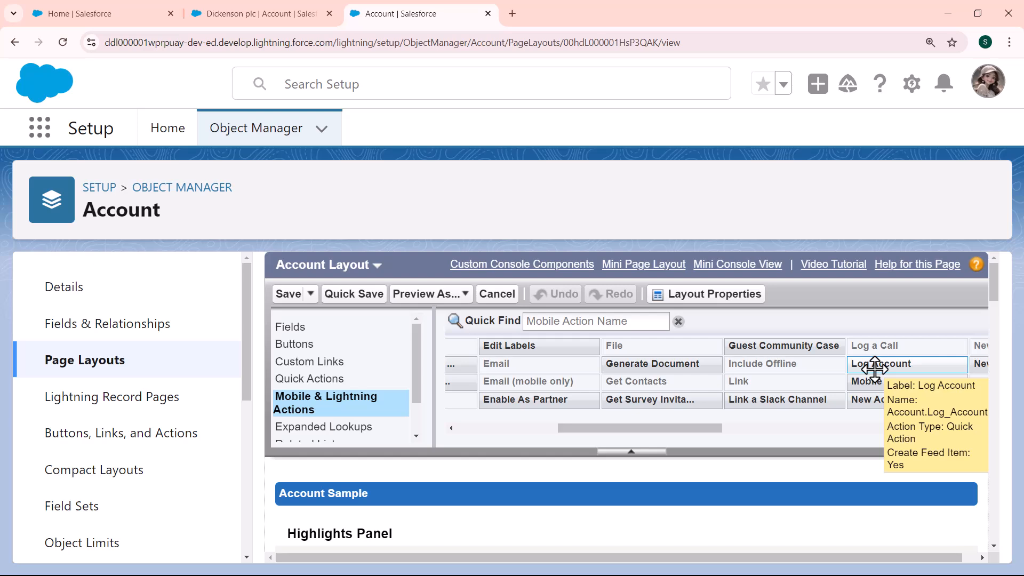
drag(875, 368, 437, 498)
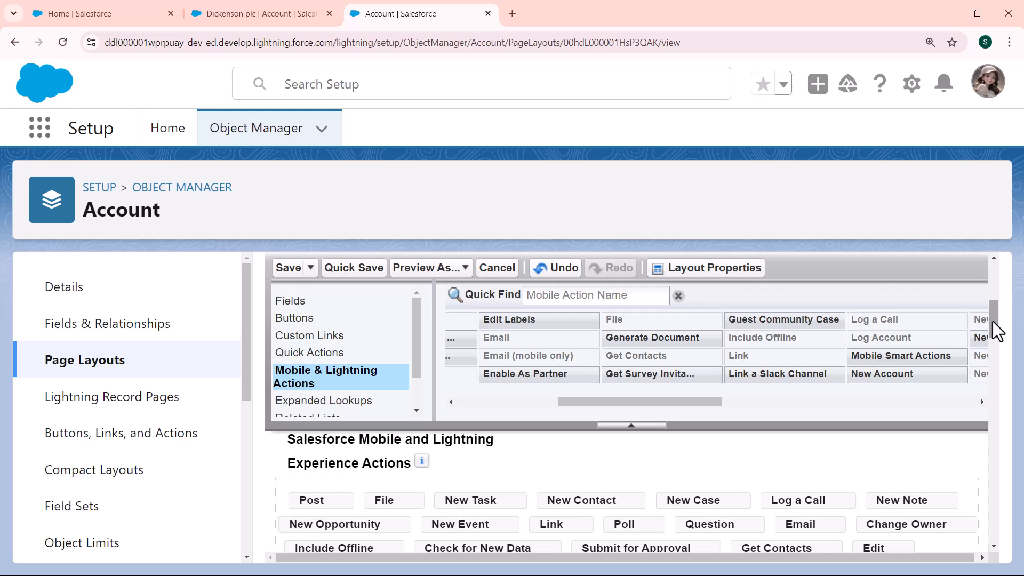
scroll(995, 330, down, 2)
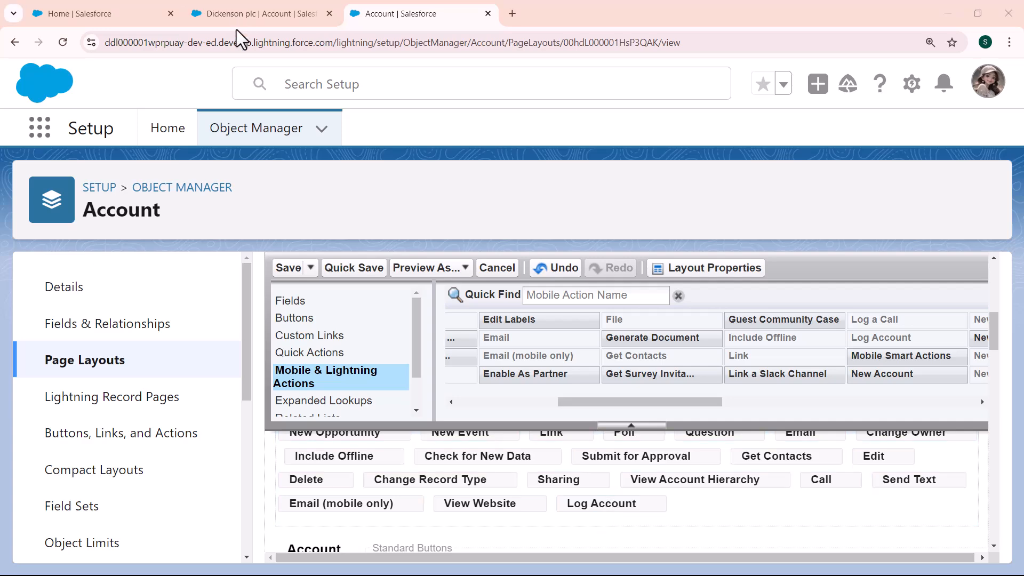
click(294, 271)
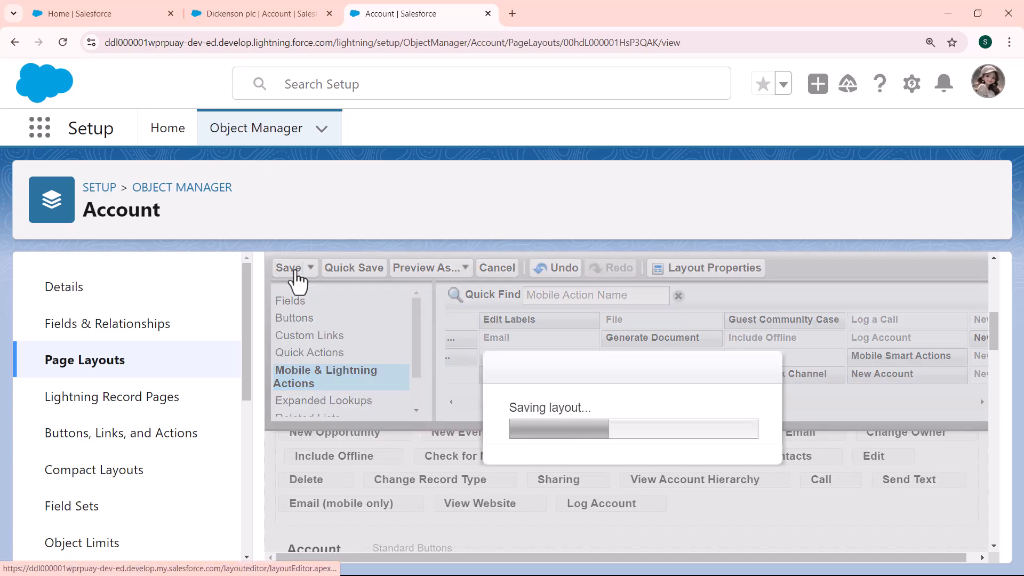